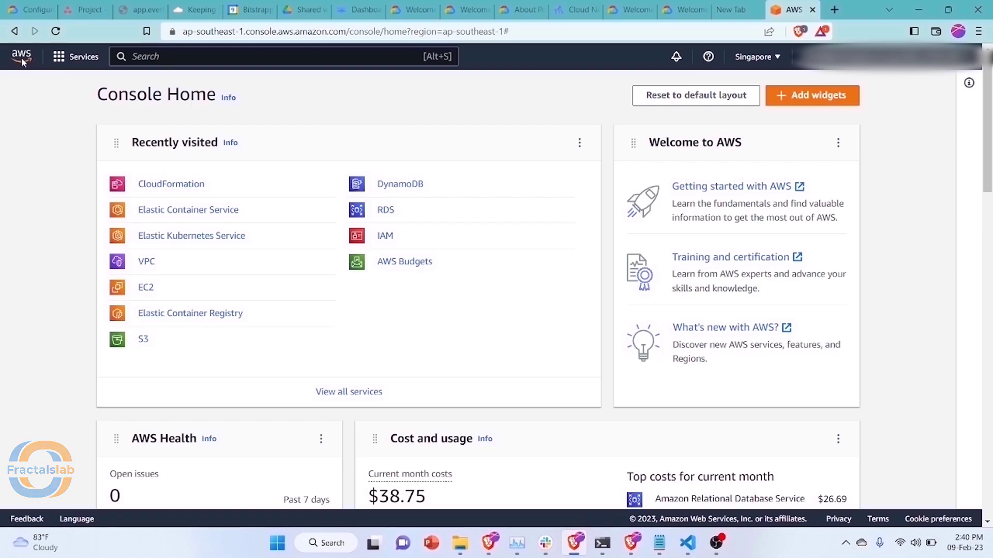
From the billing account page, open Budgets, preview My Monthly Cost Budget, and start a new budget
{"action": "left_click", "coordinate": [878, 57]}
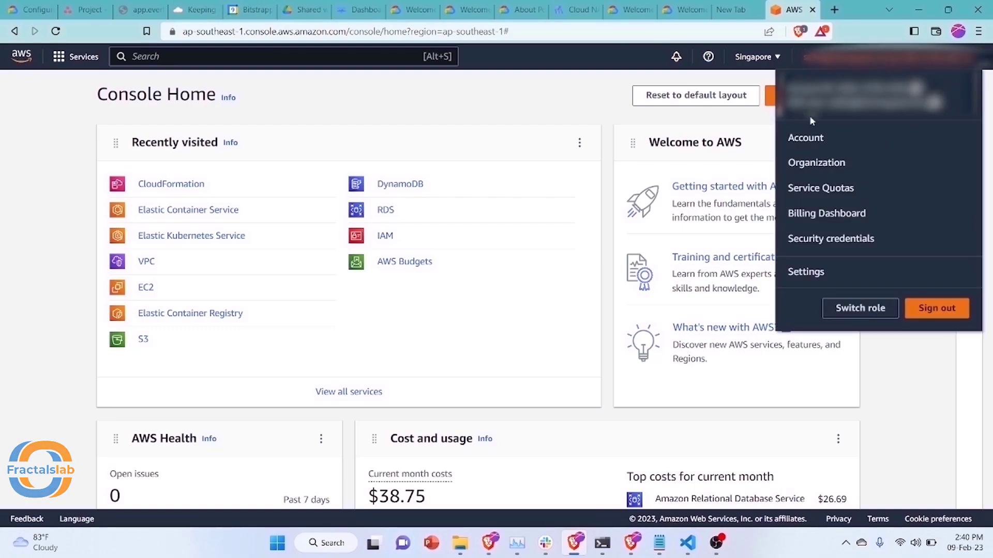
{"action": "left_click", "coordinate": [809, 138]}
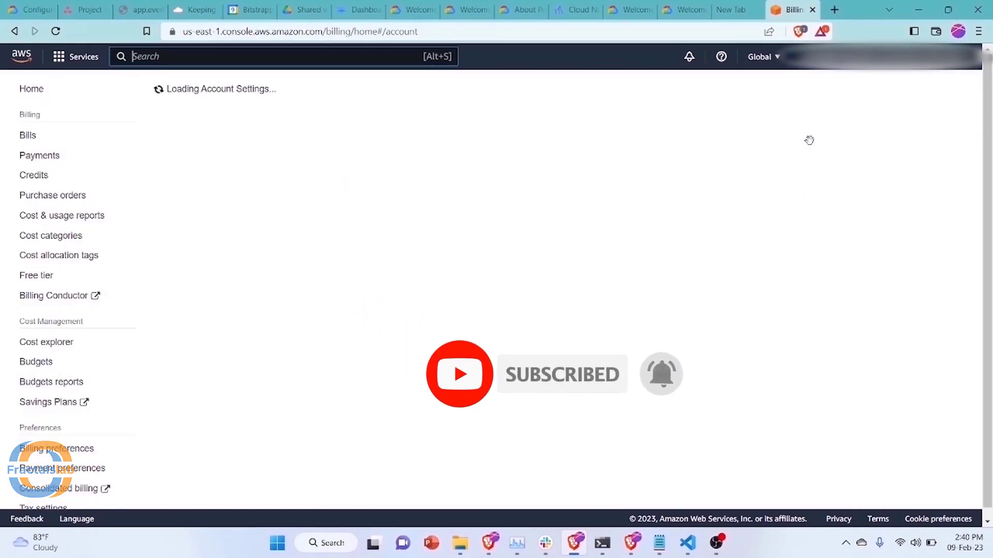
{"action": "left_click", "coordinate": [47, 364]}
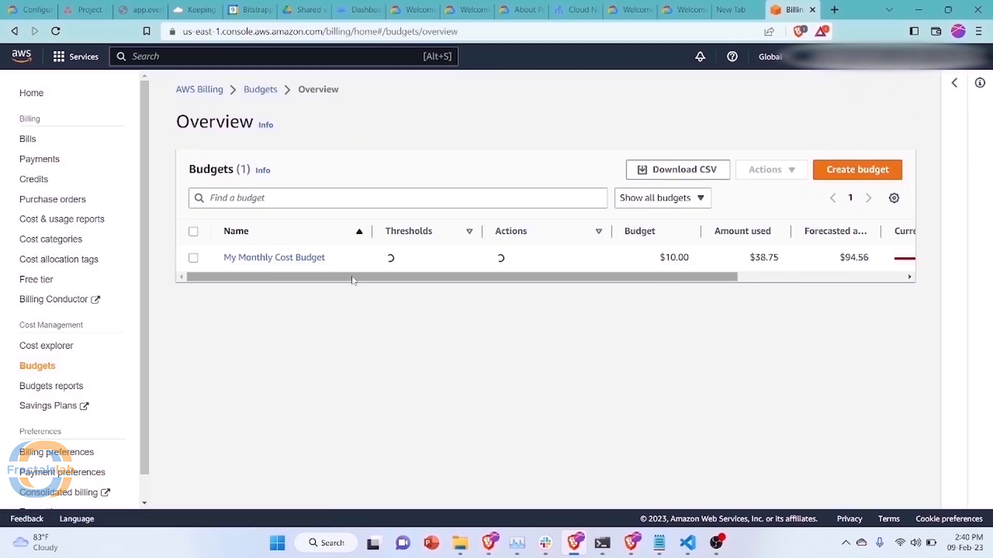
{"action": "left_click", "coordinate": [223, 256]}
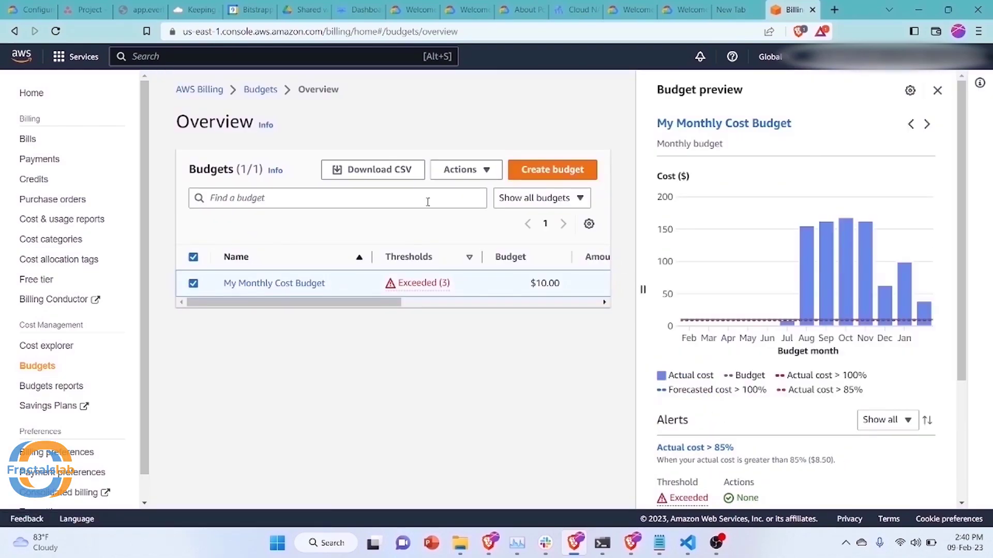
{"action": "left_click", "coordinate": [540, 177]}
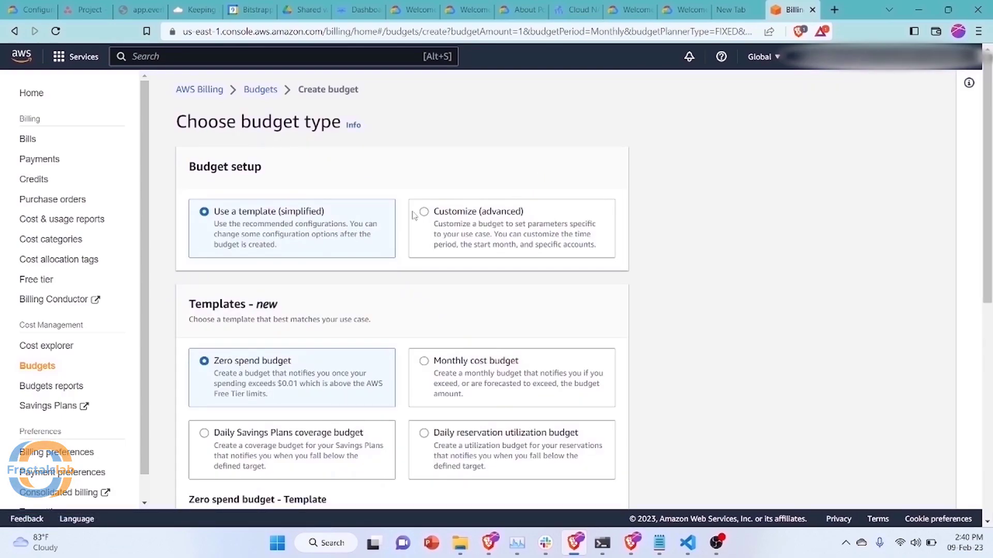
Choose the Monthly cost budget template, rename it 'my 10$ budget', and set the amount to 10
{"action": "scroll", "coordinate": [363, 248], "scroll_direction": "down", "scroll_amount": 2}
{"action": "left_click", "coordinate": [411, 275]}
{"action": "scroll", "coordinate": [404, 282], "scroll_direction": "down", "scroll_amount": 3}
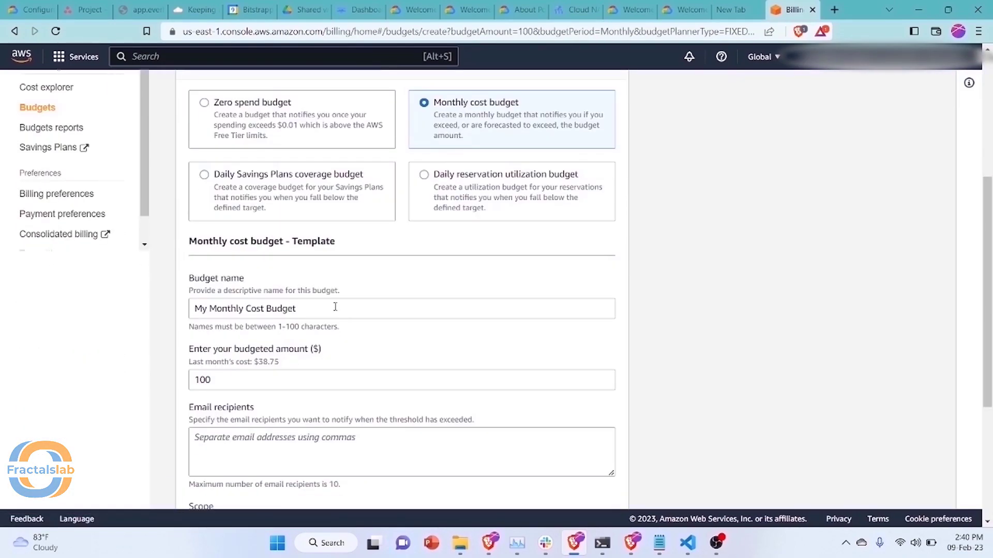
{"action": "left_click_drag", "start_coordinate": [335, 307], "coordinate": [179, 311]}
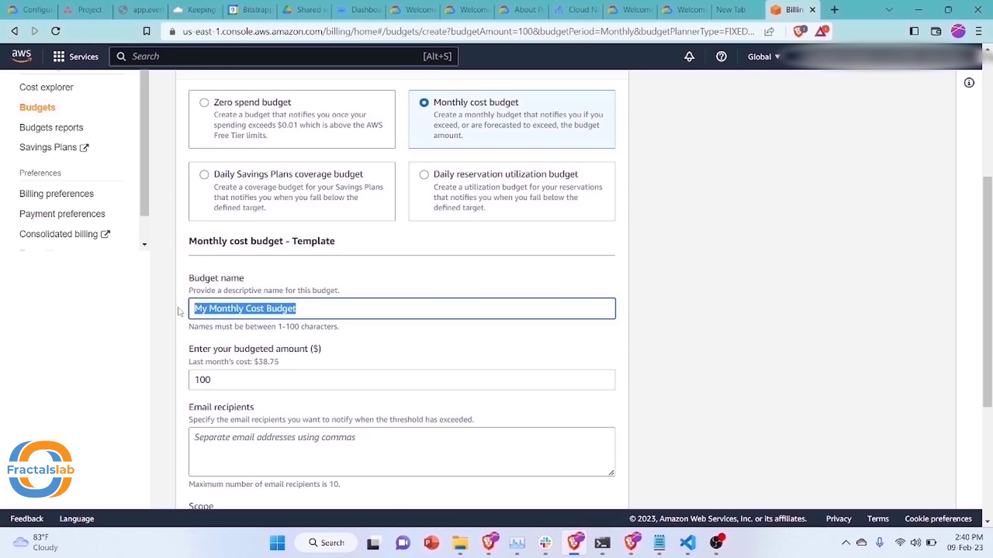
{"action": "type", "text": "my 1"}
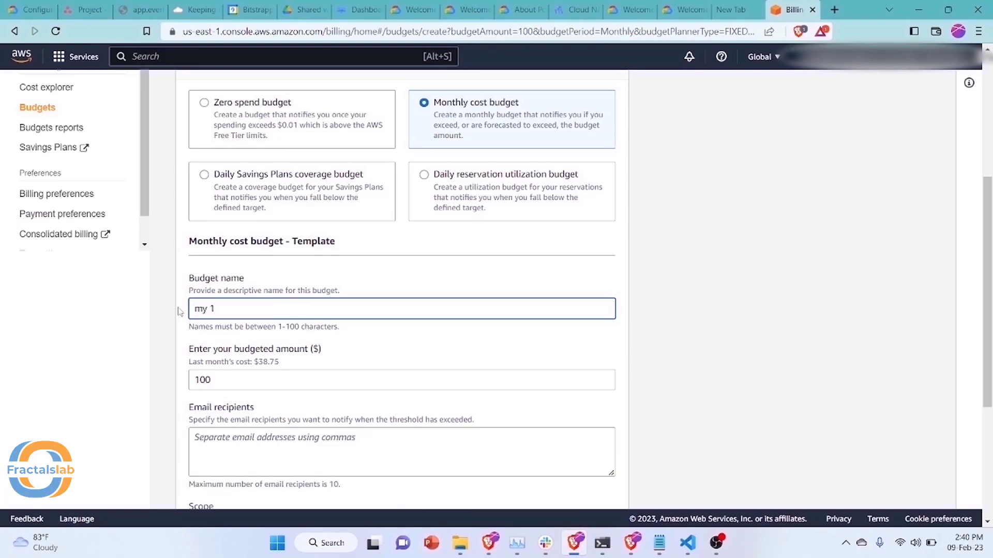
{"action": "type", "text": "0$"}
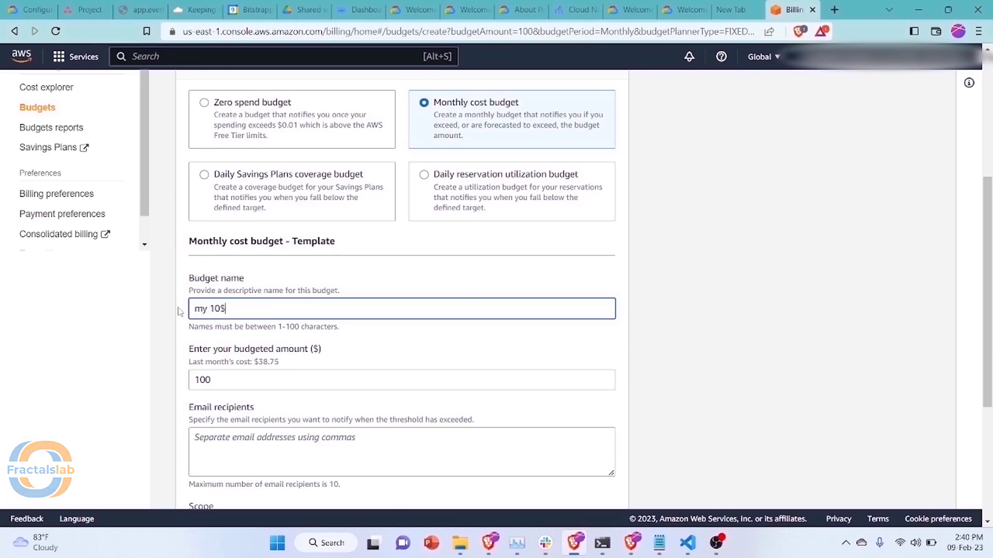
{"action": "type", "text": " budget"}
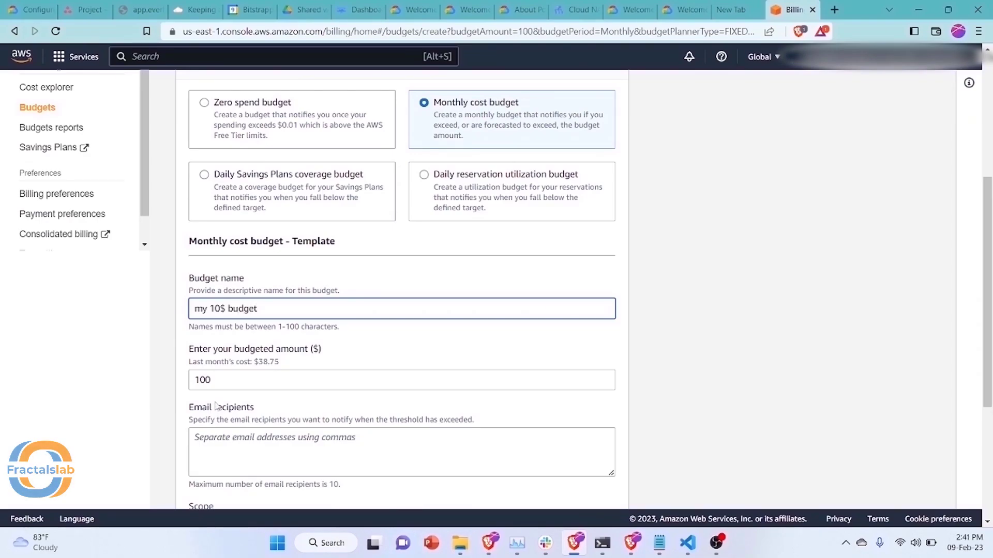
{"action": "left_click", "coordinate": [233, 379]}
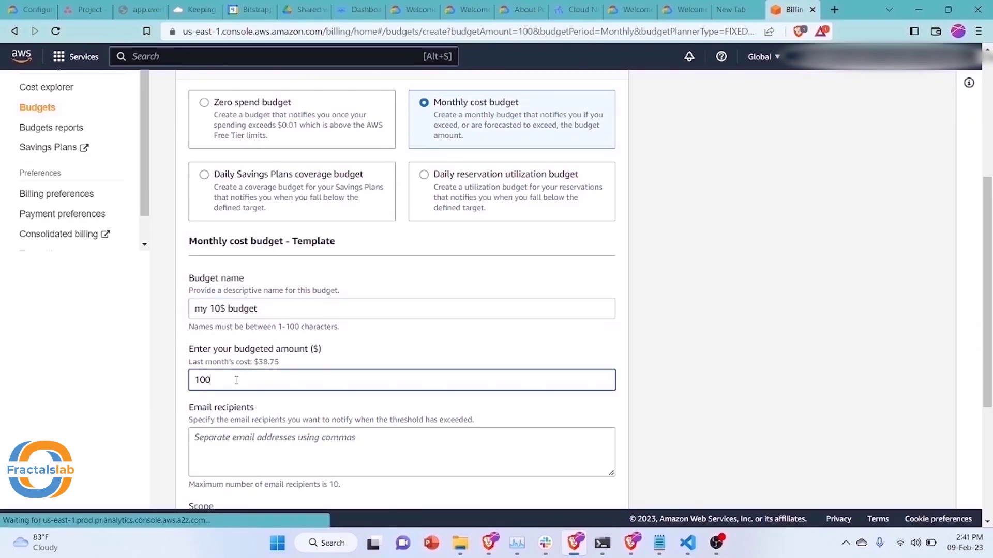
{"action": "key", "text": "BackSpace"}
Enter the alert email recipient's address and create the budget
{"action": "scroll", "coordinate": [317, 343], "scroll_direction": "down", "scroll_amount": 3}
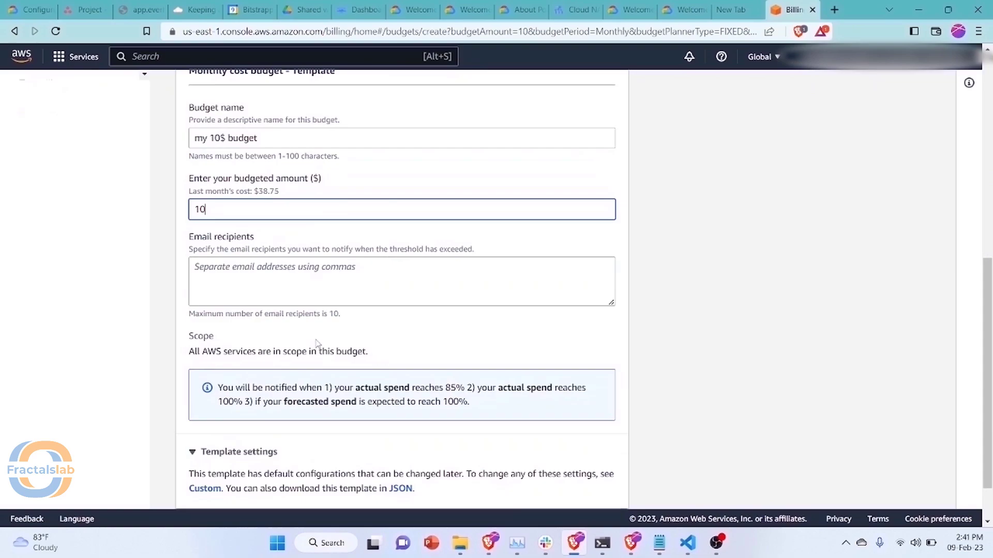
{"action": "left_click", "coordinate": [304, 277]}
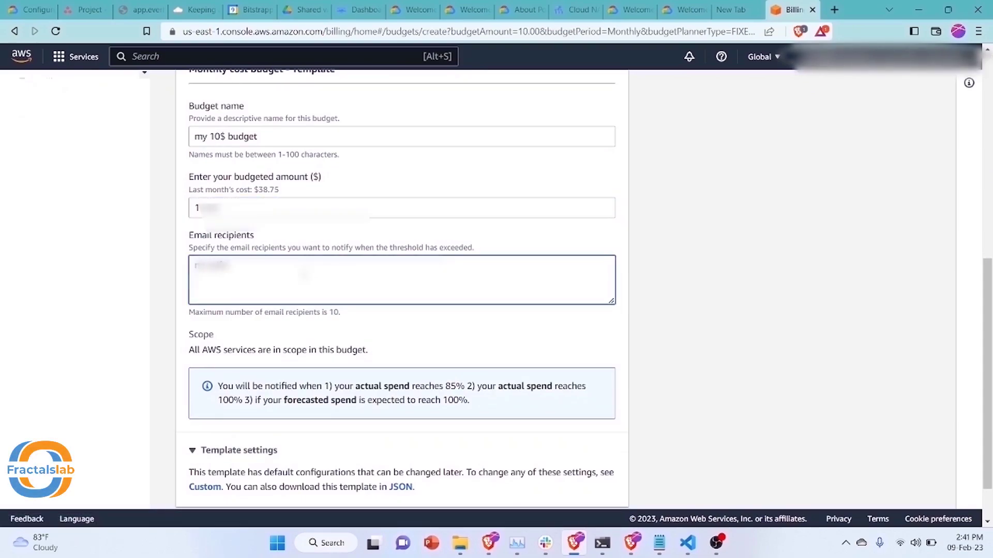
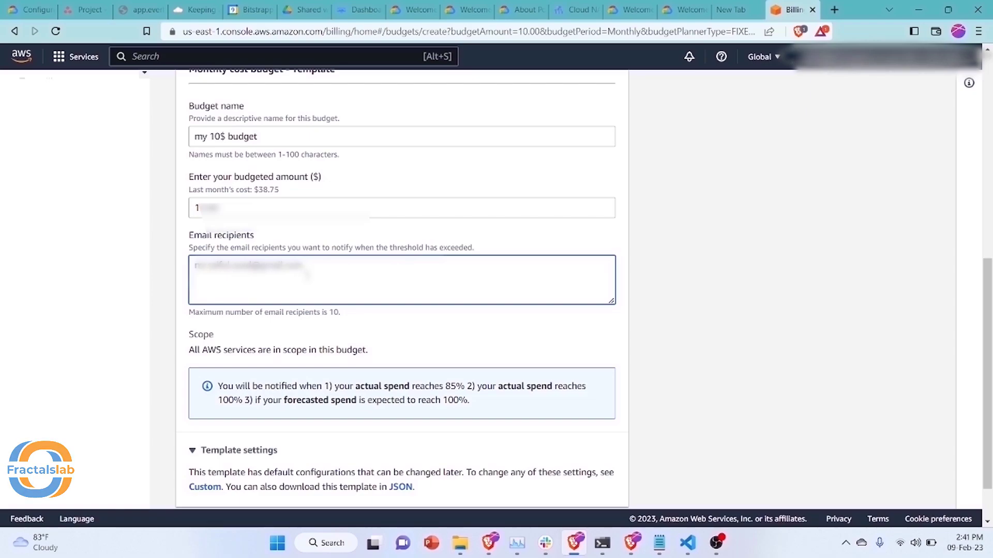
{"action": "scroll", "coordinate": [348, 324], "scroll_direction": "down", "scroll_amount": 2}
{"action": "left_click", "coordinate": [581, 479]}
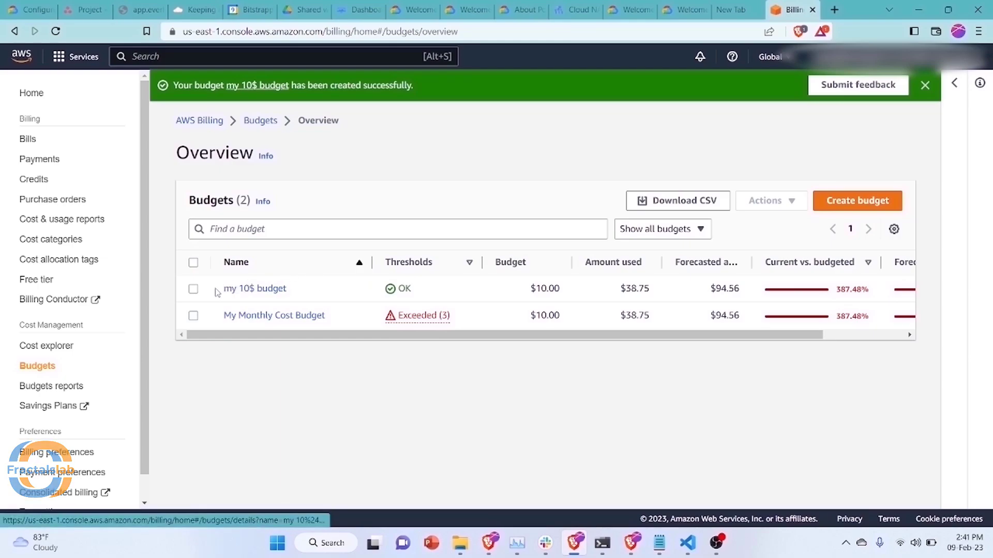
Edit my 10$ budget, set its start month to March, and proceed to the alert settings
{"action": "left_click", "coordinate": [226, 289]}
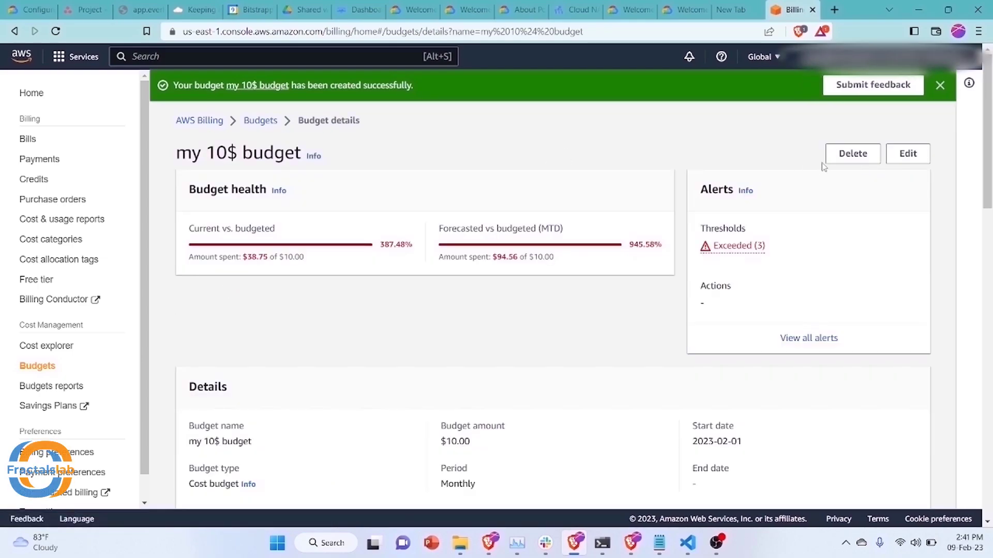
{"action": "left_click", "coordinate": [904, 155]}
{"action": "scroll", "coordinate": [439, 303], "scroll_direction": "down", "scroll_amount": 5}
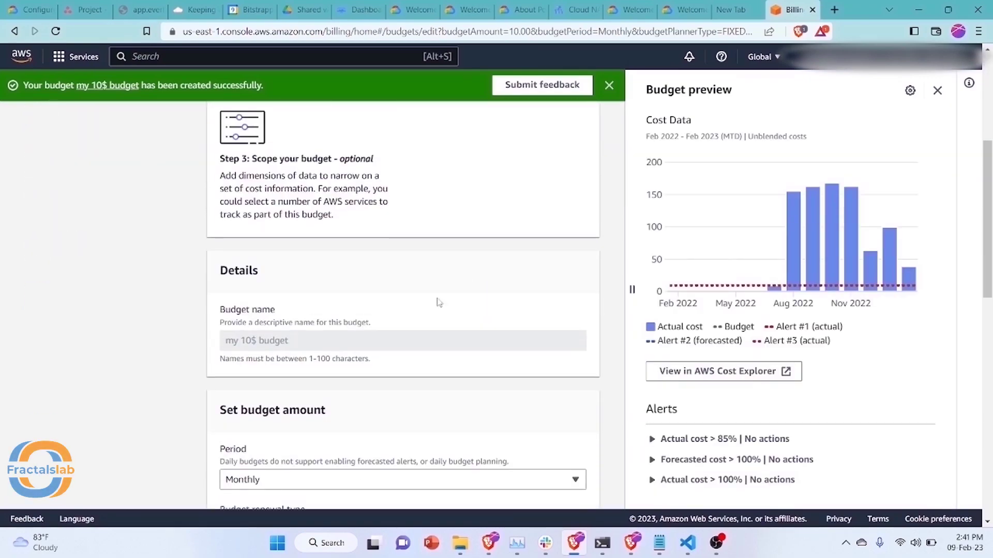
{"action": "scroll", "coordinate": [439, 302], "scroll_direction": "down", "scroll_amount": 3}
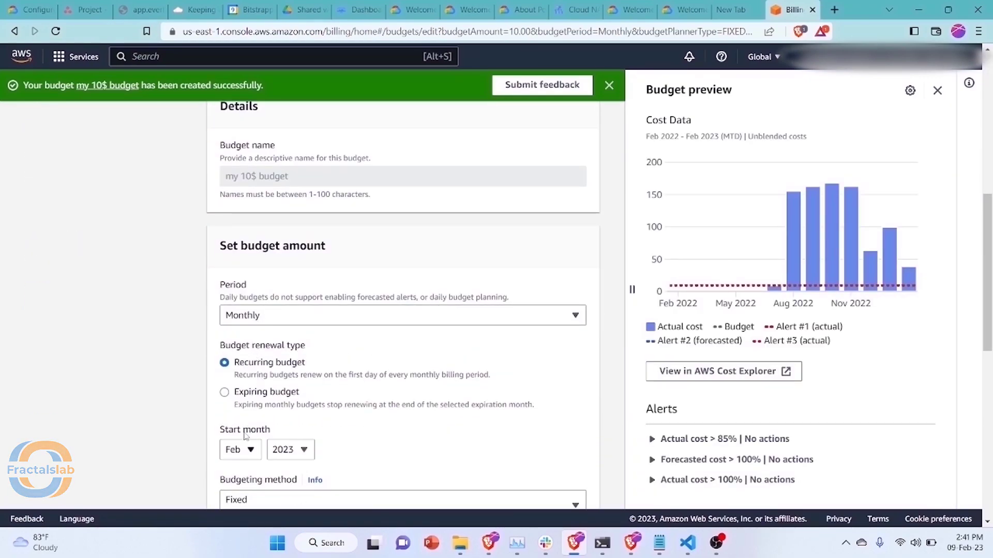
{"action": "scroll", "coordinate": [245, 435], "scroll_direction": "down", "scroll_amount": 3}
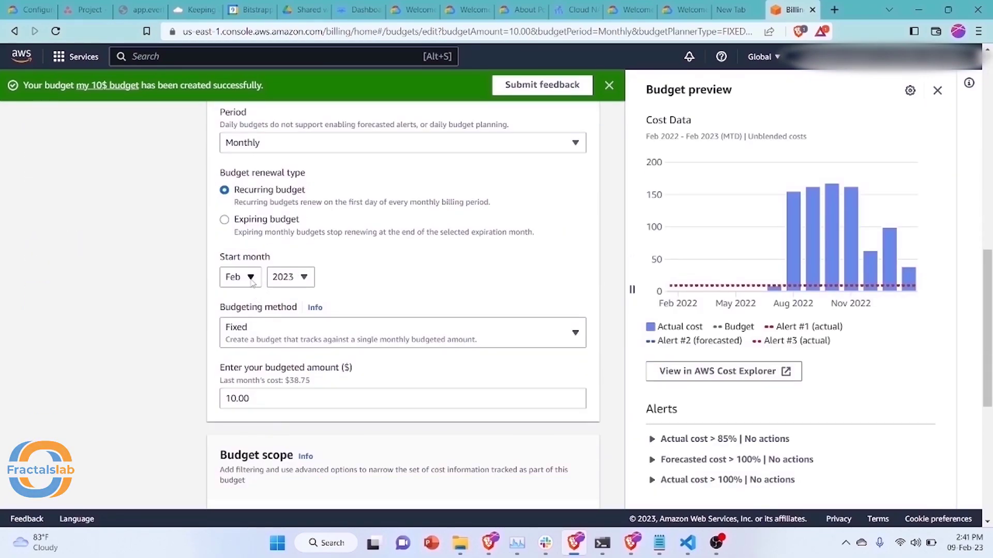
{"action": "left_click", "coordinate": [251, 279]}
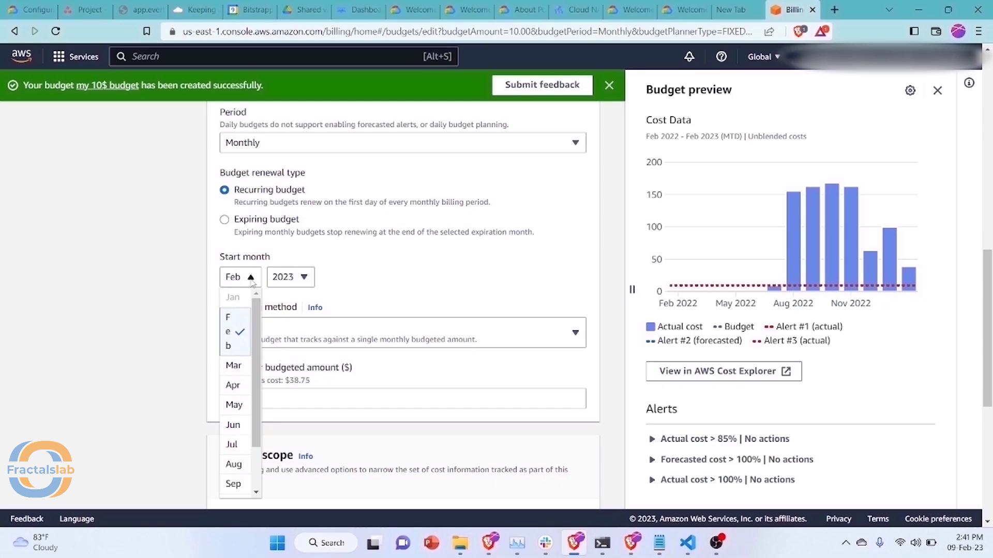
{"action": "left_click", "coordinate": [234, 366]}
{"action": "scroll", "coordinate": [378, 300], "scroll_direction": "down", "scroll_amount": 6}
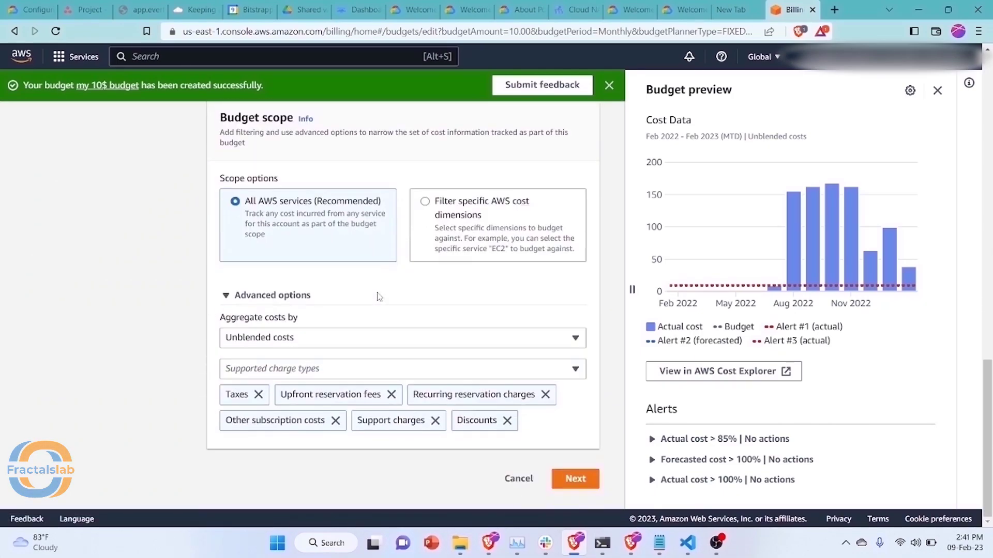
{"action": "left_click", "coordinate": [575, 479]}
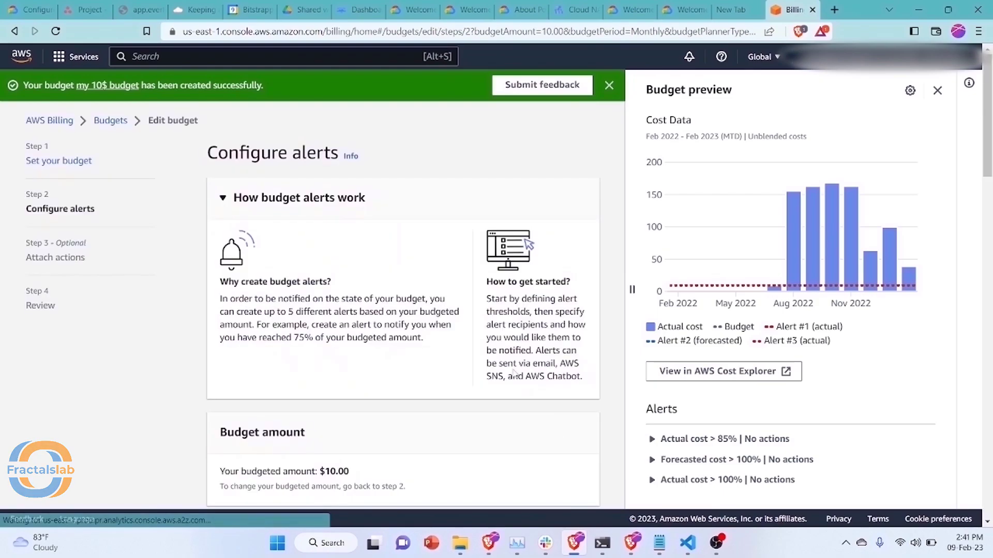
Delete the three default alerts: 85% actual, 100% forecasted, and 100% actual
{"action": "scroll", "coordinate": [513, 373], "scroll_direction": "down", "scroll_amount": 8}
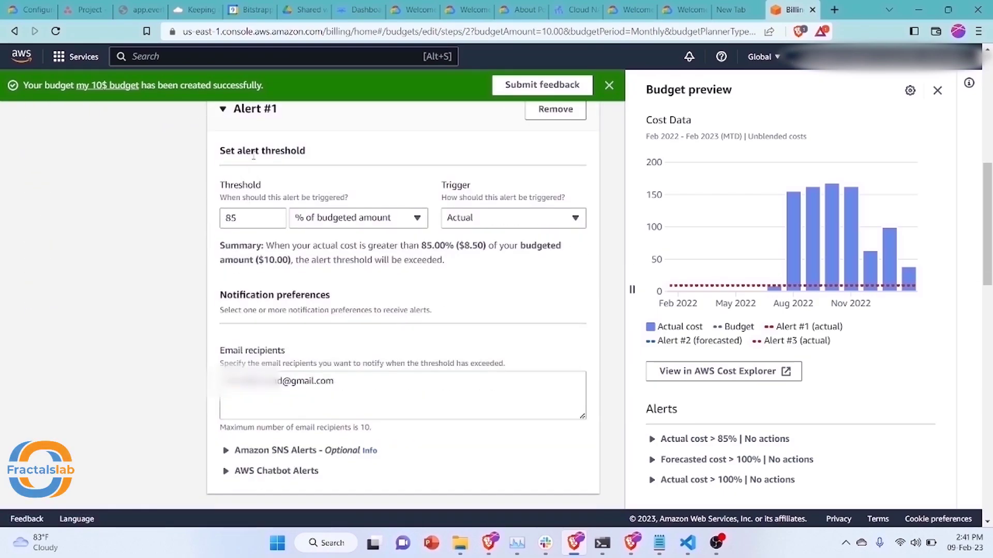
{"action": "scroll", "coordinate": [517, 168], "scroll_direction": "up", "scroll_amount": 2}
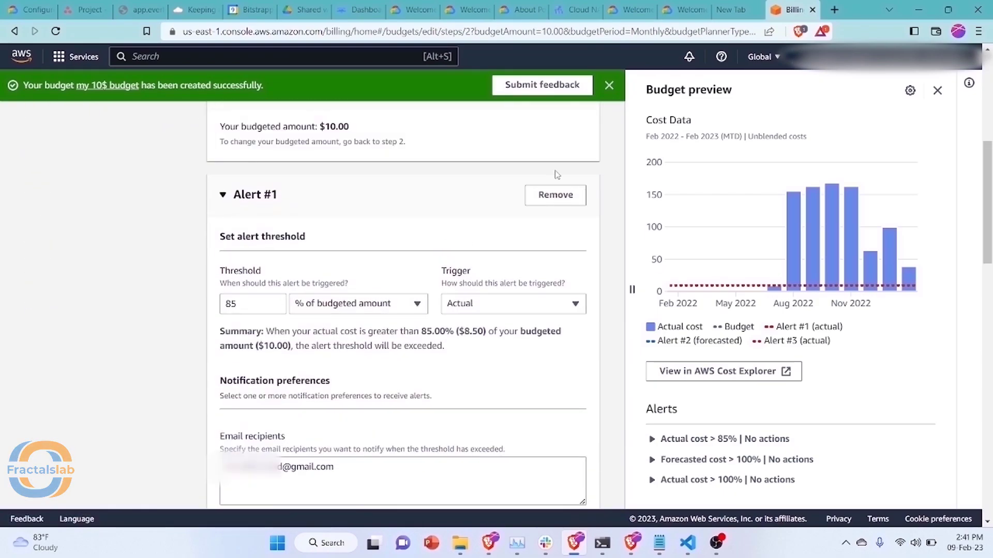
{"action": "left_click", "coordinate": [554, 197]}
{"action": "left_click", "coordinate": [550, 202]}
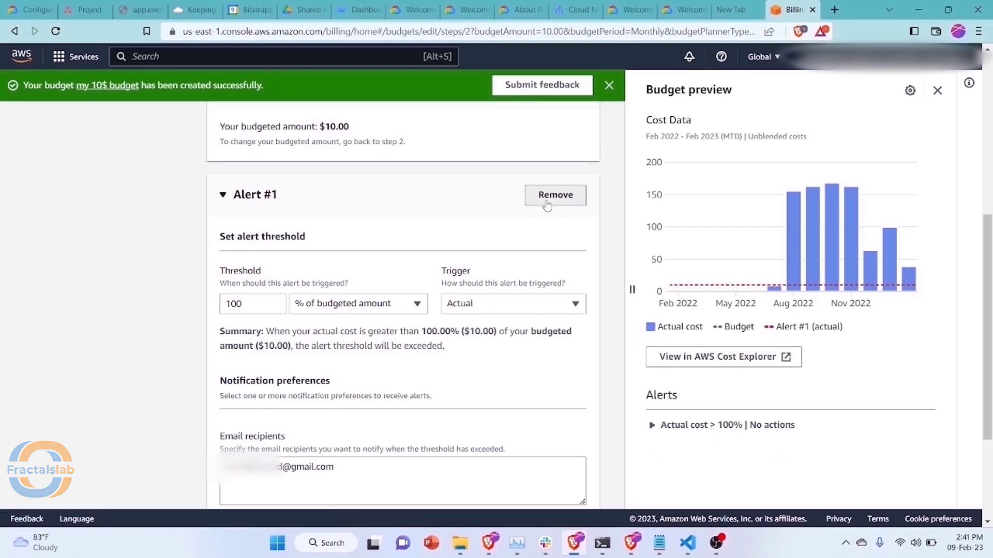
{"action": "left_click", "coordinate": [547, 204]}
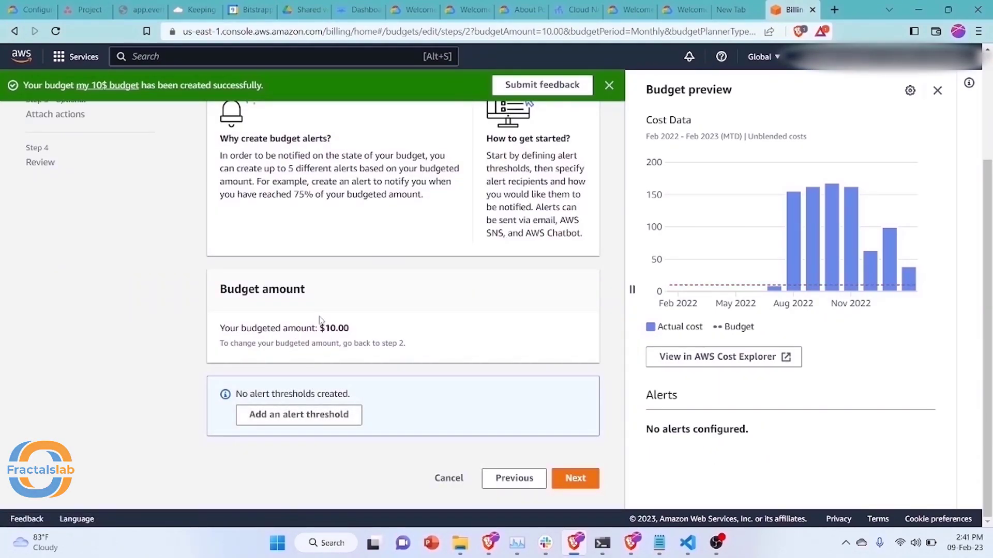
Add a 70% alert threshold emailing the recipient's address, and copy that address
{"action": "left_click", "coordinate": [308, 415]}
{"action": "scroll", "coordinate": [345, 345], "scroll_direction": "down", "scroll_amount": 2}
{"action": "scroll", "coordinate": [344, 345], "scroll_direction": "down", "scroll_amount": 2}
{"action": "left_click", "coordinate": [254, 337]}
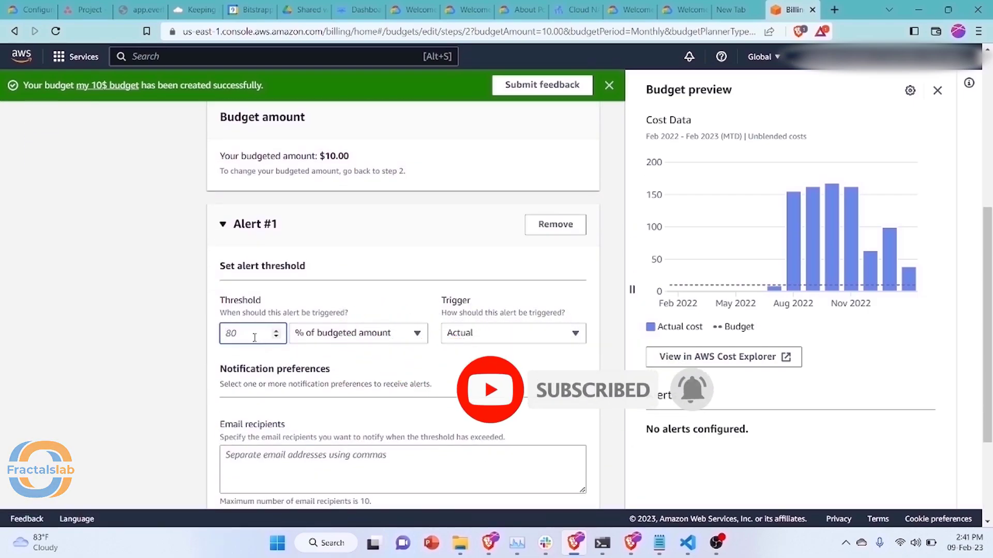
{"action": "type", "text": "70"}
{"action": "scroll", "coordinate": [510, 345], "scroll_direction": "down", "scroll_amount": 2}
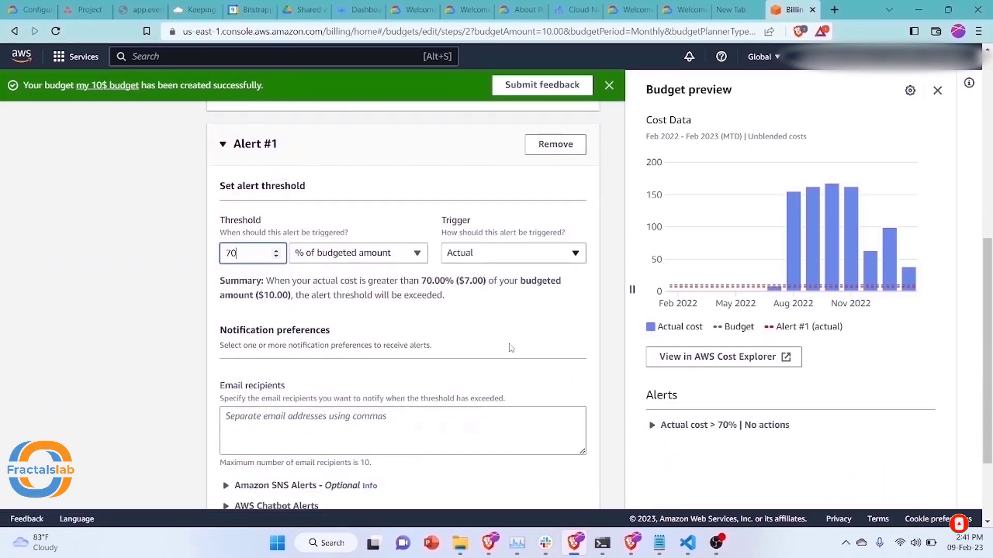
{"action": "left_click", "coordinate": [383, 411]}
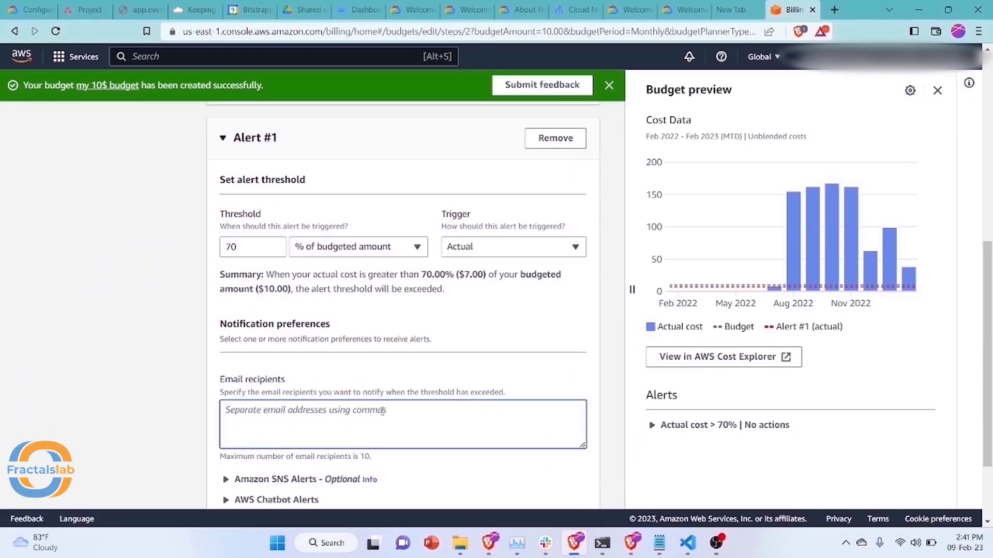
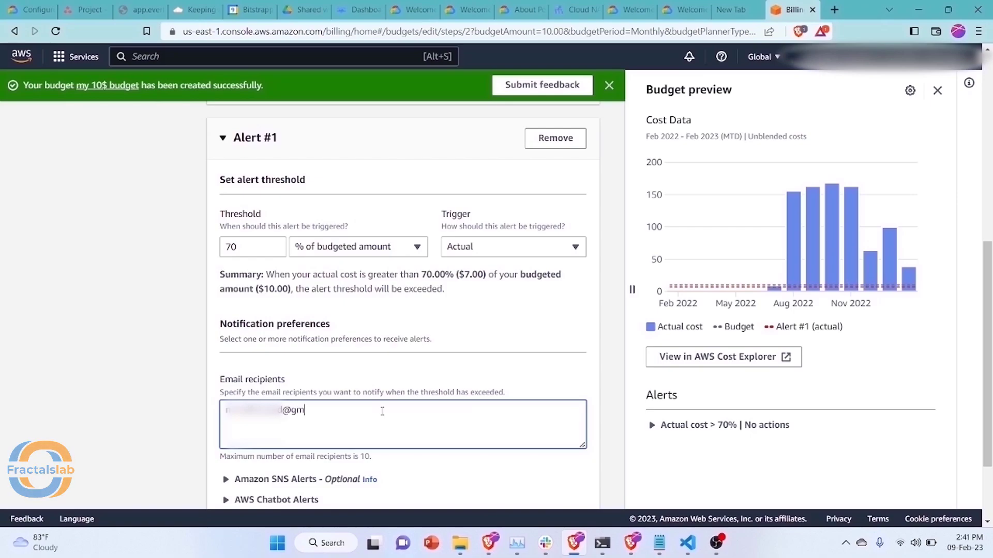
{"action": "left_click_drag", "start_coordinate": [380, 412], "coordinate": [177, 393]}
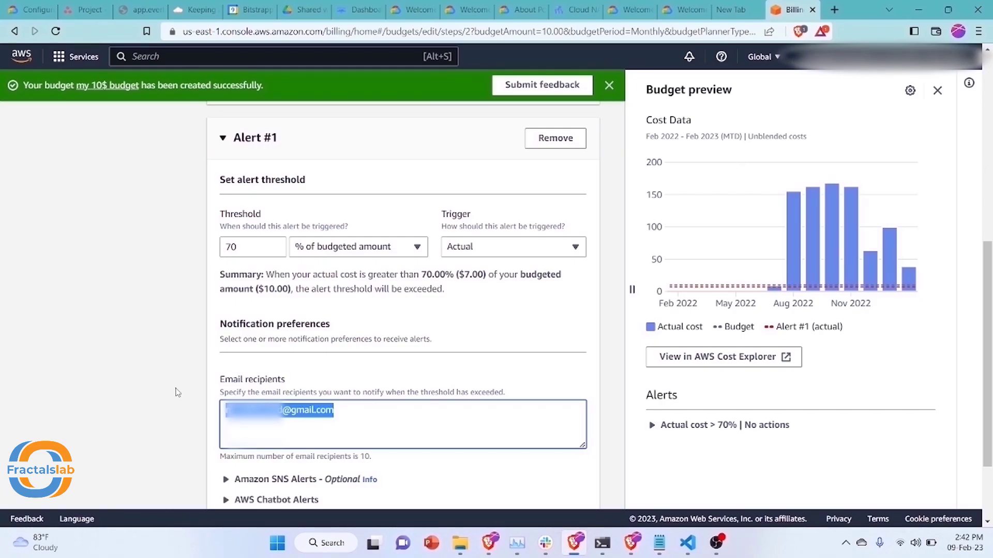
{"action": "scroll", "coordinate": [207, 372], "scroll_direction": "down", "scroll_amount": 2}
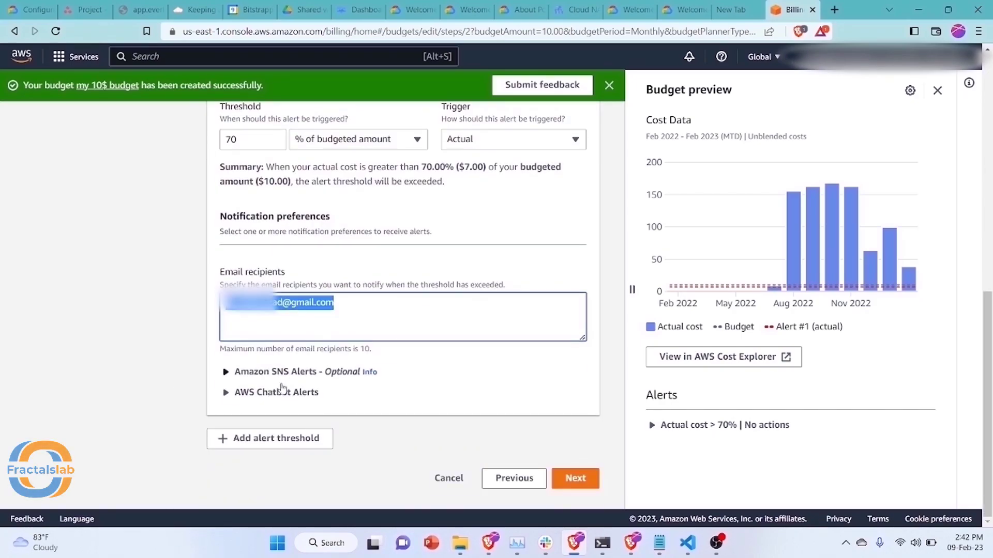
Add Alert #2 at 90% with the pasted recipient address, then add a third alert threshold
{"action": "left_click", "coordinate": [266, 437]}
{"action": "scroll", "coordinate": [313, 380], "scroll_direction": "down", "scroll_amount": 3}
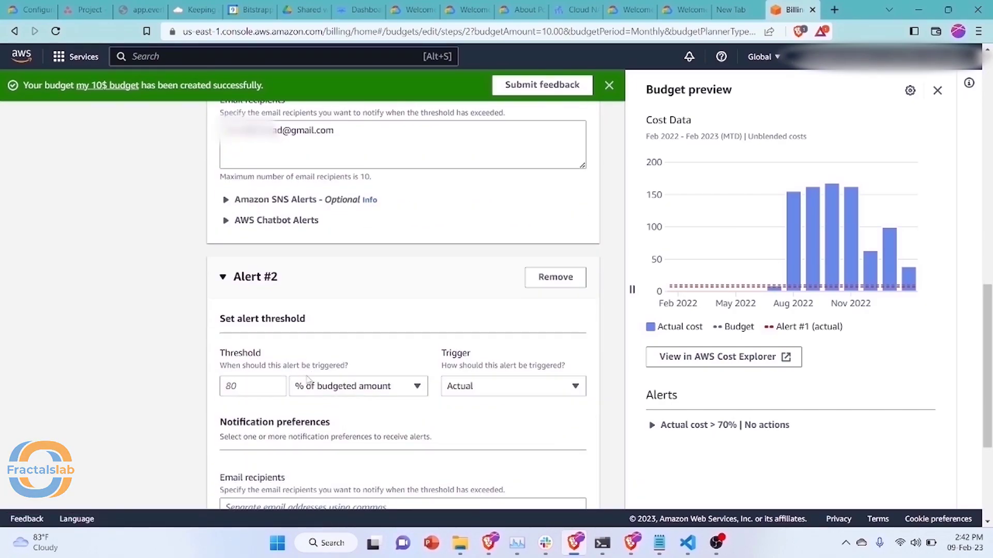
{"action": "left_click", "coordinate": [264, 387]}
{"action": "type", "text": "90"}
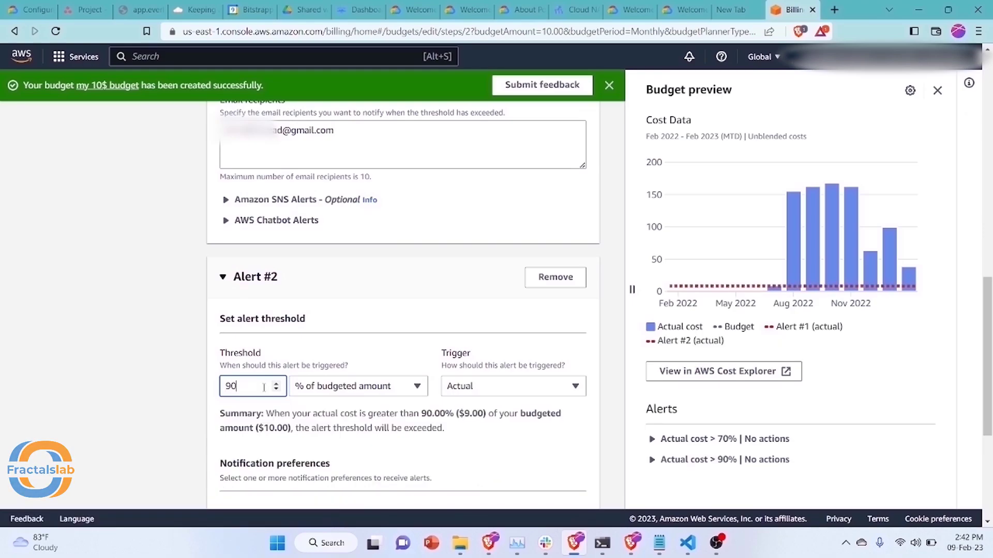
{"action": "scroll", "coordinate": [335, 391], "scroll_direction": "down", "scroll_amount": 3}
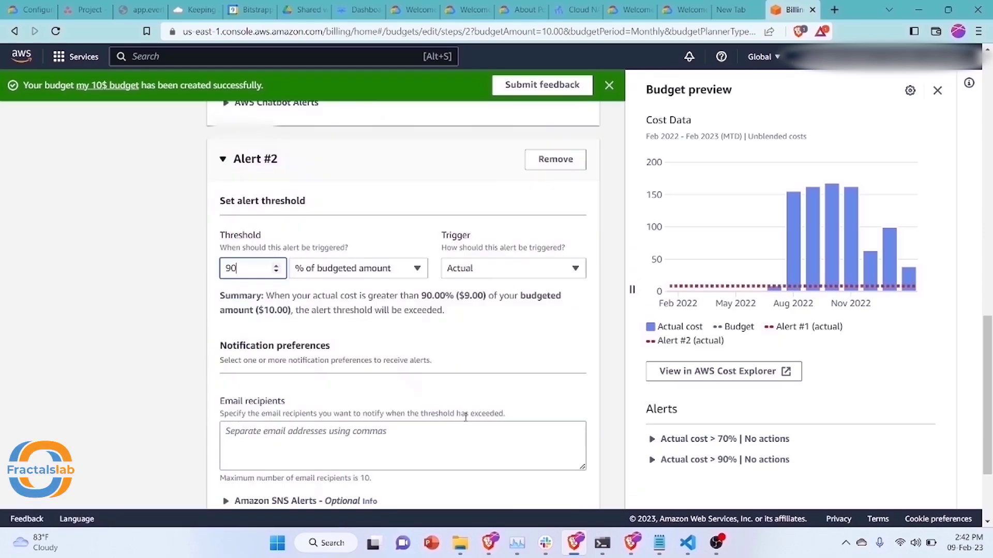
{"action": "left_click", "coordinate": [335, 391]}
{"action": "key", "text": "ctrl+v"}
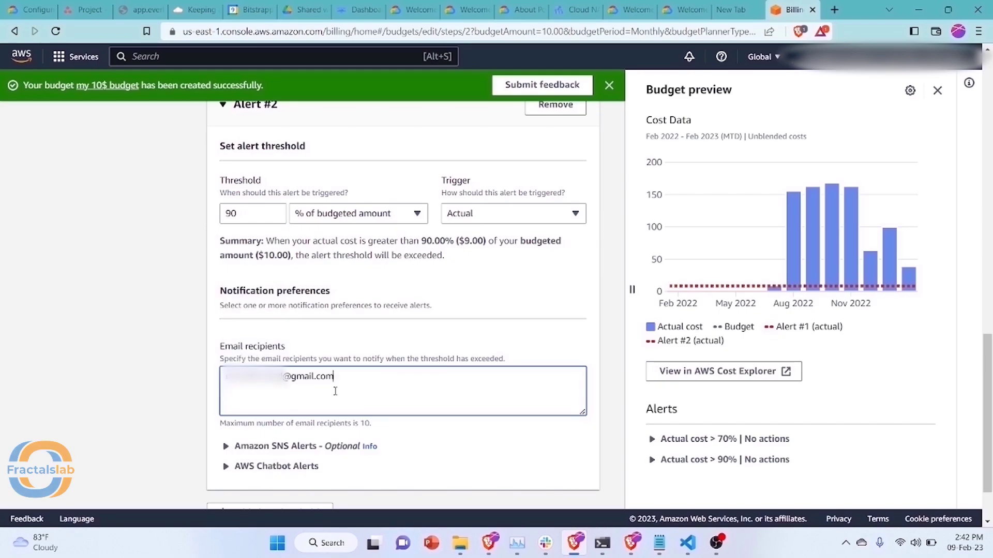
{"action": "scroll", "coordinate": [320, 398], "scroll_direction": "down", "scroll_amount": 2}
{"action": "left_click", "coordinate": [295, 444]}
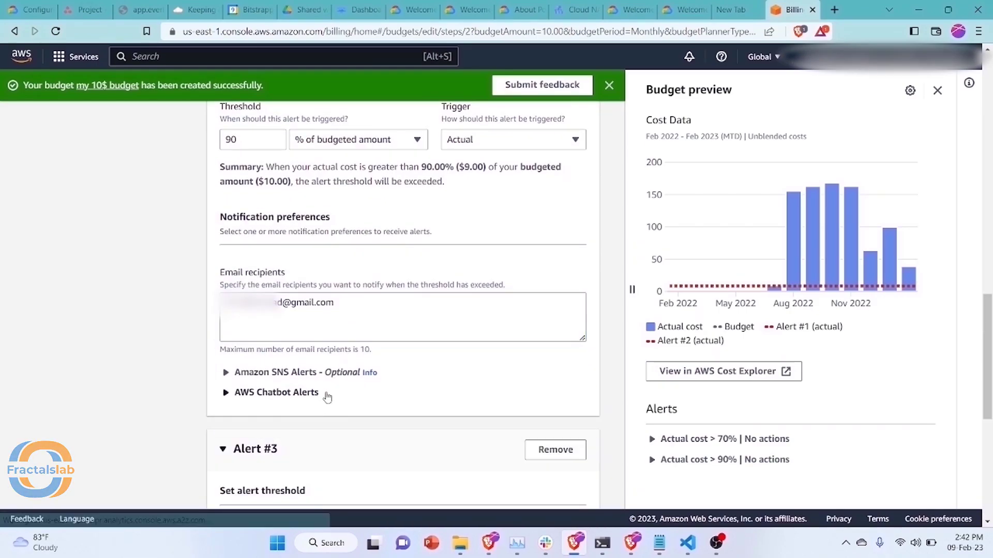
{"action": "scroll", "coordinate": [310, 396], "scroll_direction": "down", "scroll_amount": 3}
Set Alert #3 to 100% with the pasted recipient address, removing the trailing comma
{"action": "left_click", "coordinate": [256, 386]}
{"action": "type", "text": "100"}
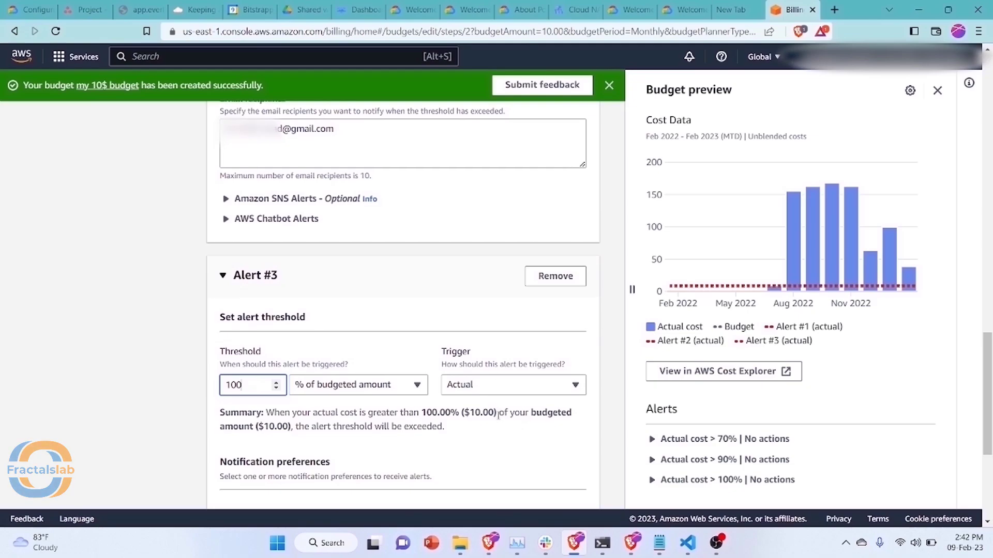
{"action": "scroll", "coordinate": [498, 415], "scroll_direction": "down", "scroll_amount": 5}
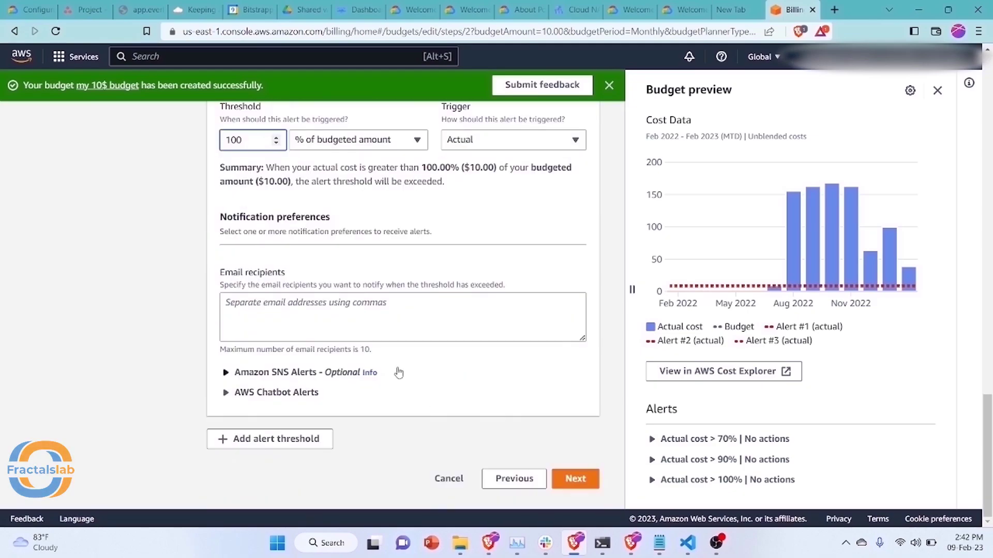
{"action": "left_click", "coordinate": [385, 322]}
{"action": "key", "text": "ctrl+v"}
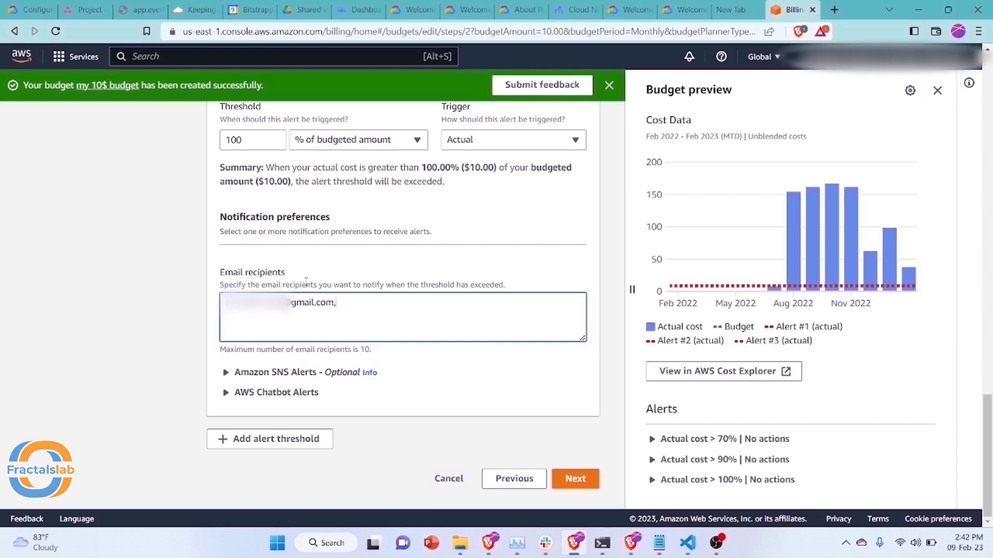
{"action": "left_click_drag", "start_coordinate": [269, 285], "coordinate": [469, 285]}
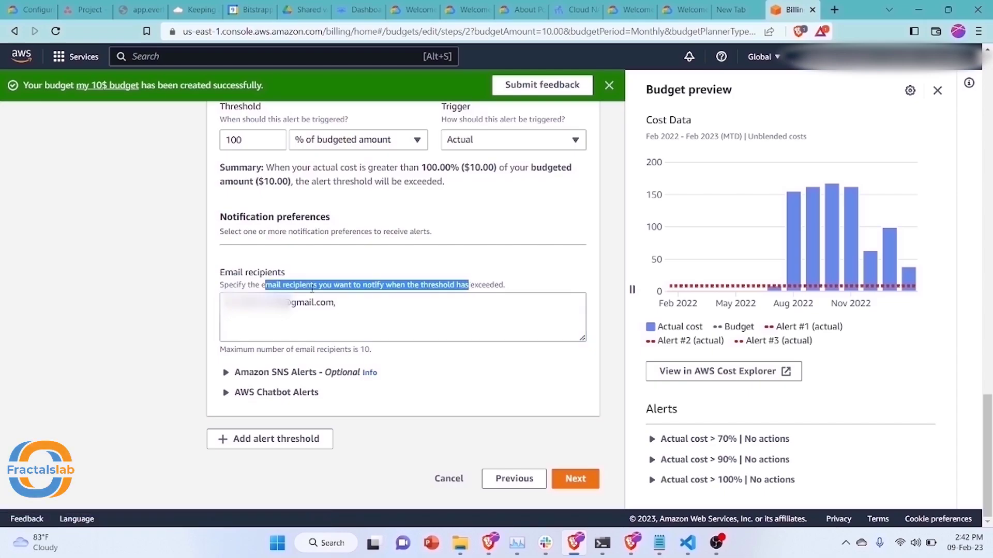
{"action": "left_click", "coordinate": [343, 306]}
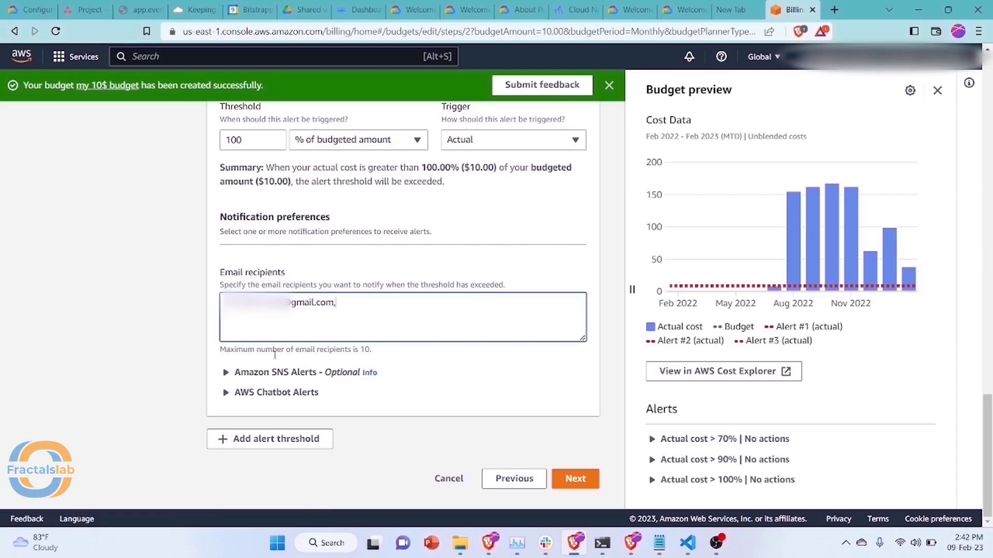
{"action": "left_click_drag", "start_coordinate": [255, 350], "coordinate": [373, 358]}
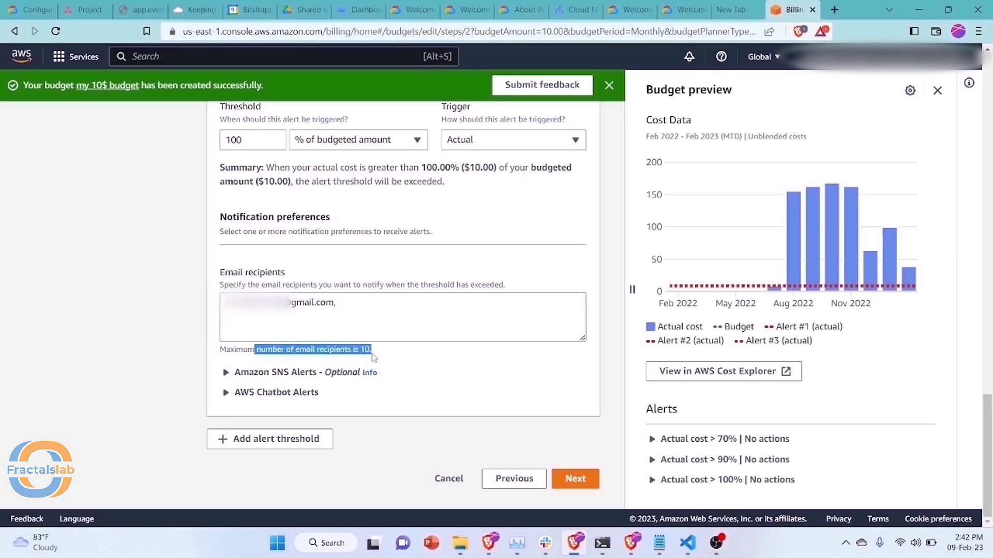
{"action": "left_click", "coordinate": [348, 307]}
{"action": "key", "text": "BackSpace"}
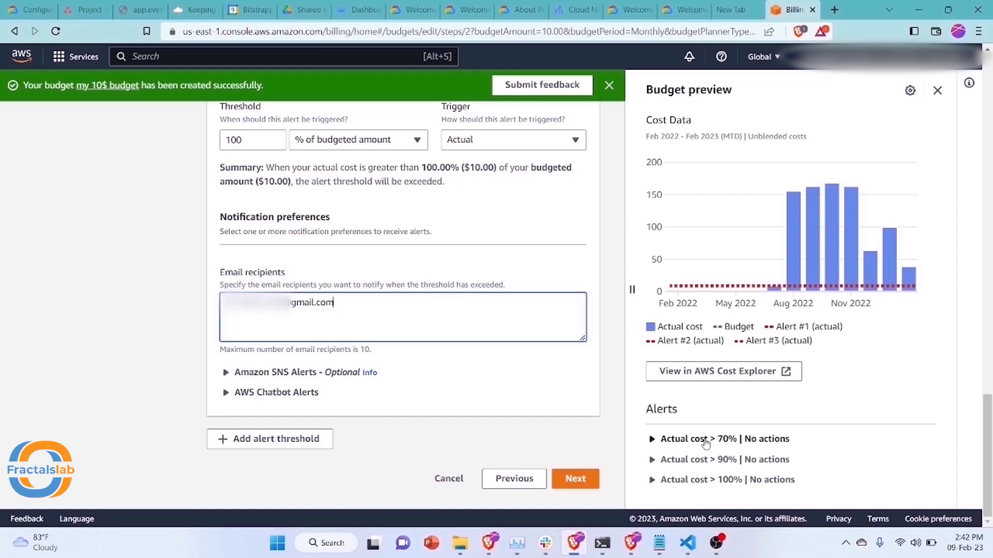
Expand the 70%, 90% and 100% actual cost alerts in the Budget preview
{"action": "left_click", "coordinate": [653, 439]}
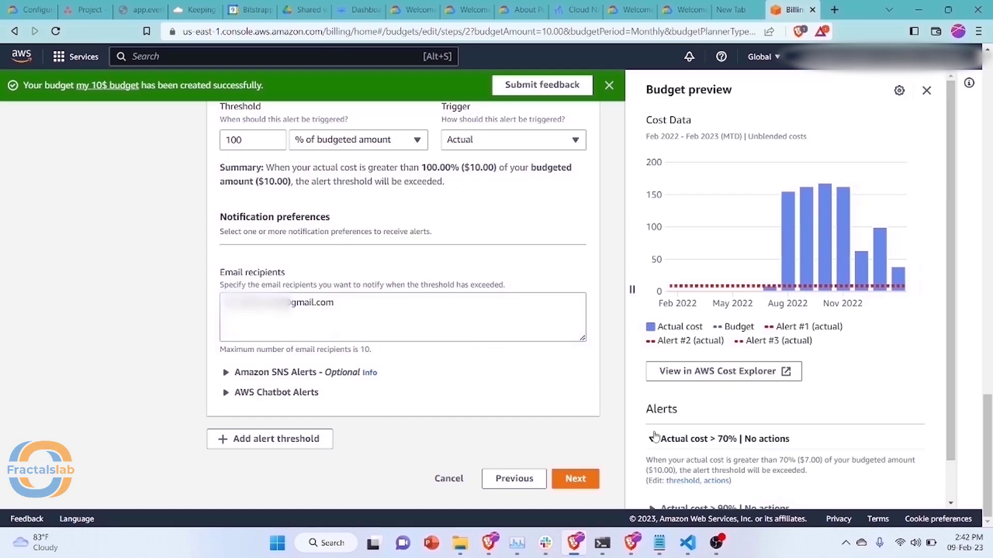
{"action": "scroll", "coordinate": [654, 437], "scroll_direction": "down", "scroll_amount": 1}
{"action": "left_click", "coordinate": [652, 466]}
{"action": "scroll", "coordinate": [654, 467], "scroll_direction": "down", "scroll_amount": 1}
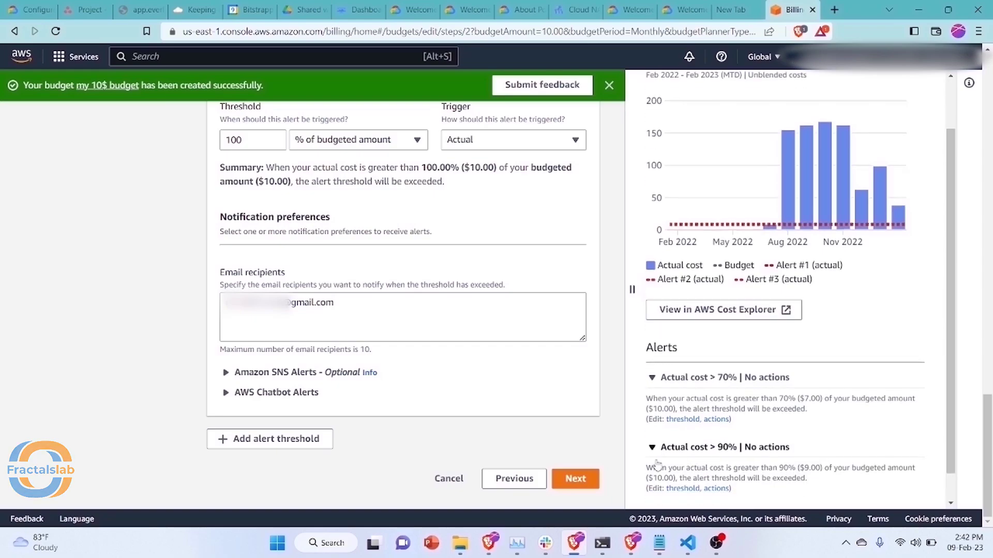
{"action": "left_click", "coordinate": [653, 484]}
{"action": "scroll", "coordinate": [650, 455], "scroll_direction": "down", "scroll_amount": 1}
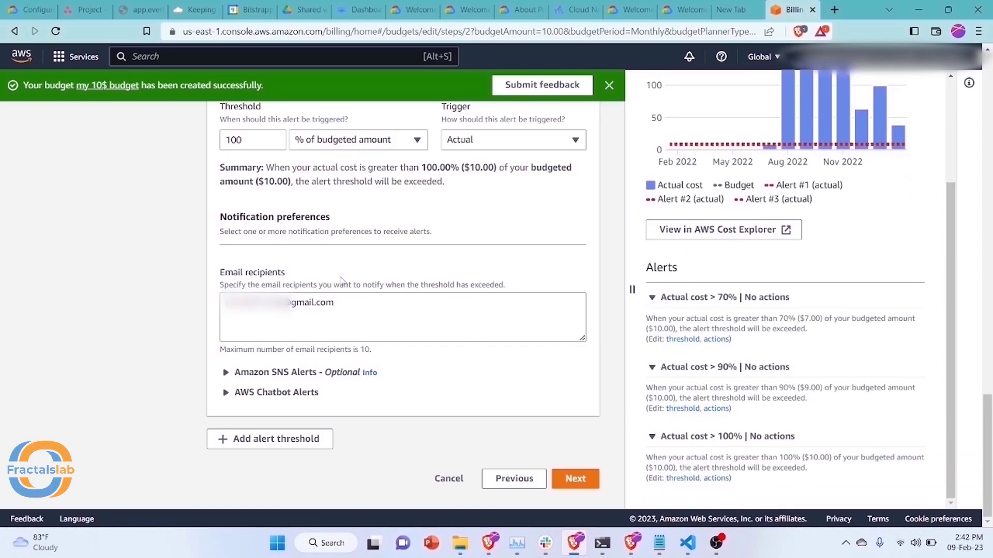
{"action": "scroll", "coordinate": [342, 274], "scroll_direction": "up", "scroll_amount": 8}
{"action": "scroll", "coordinate": [338, 262], "scroll_direction": "down", "scroll_amount": 8}
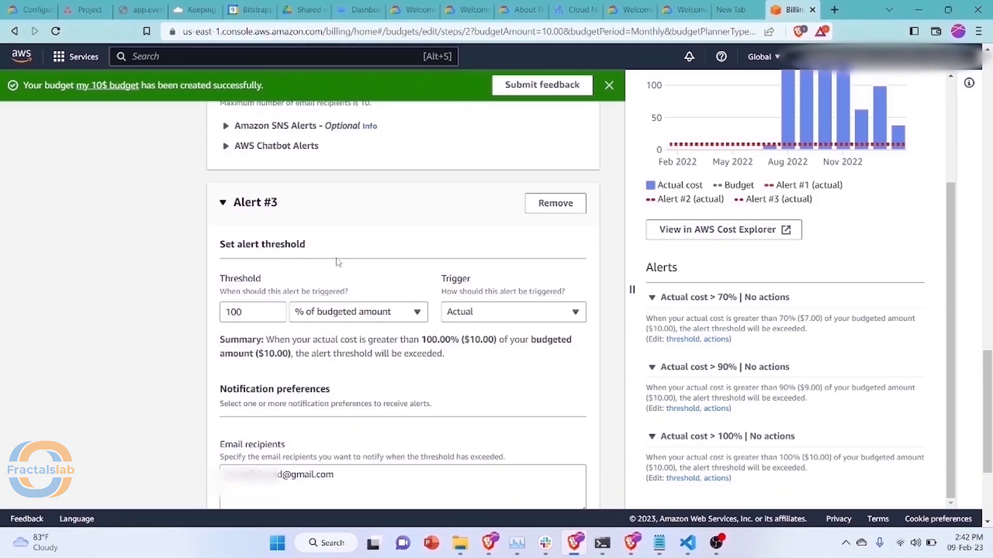
Proceed to the Attach actions step and check that all three alerts have no actions
{"action": "left_click", "coordinate": [575, 480]}
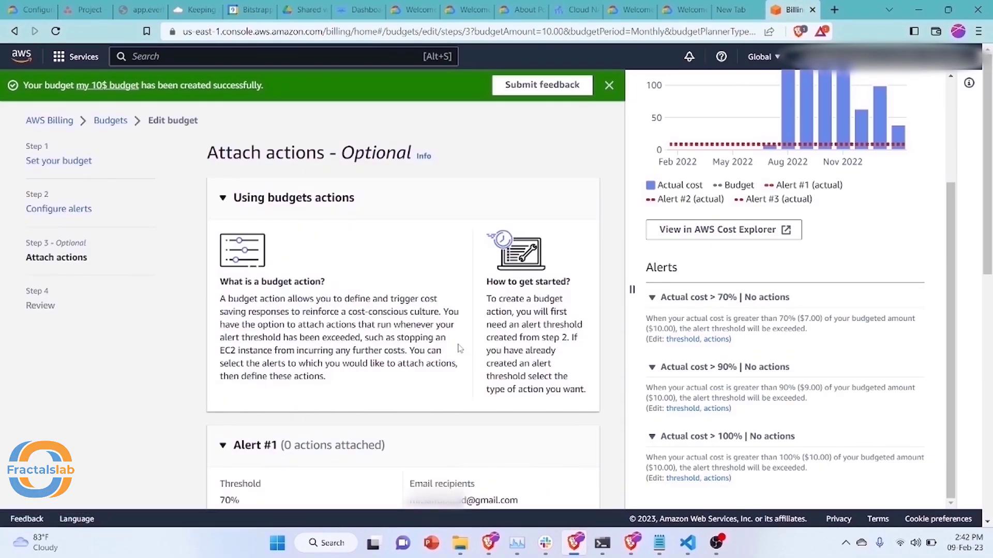
{"action": "scroll", "coordinate": [416, 326], "scroll_direction": "down", "scroll_amount": 5}
{"action": "scroll", "coordinate": [296, 200], "scroll_direction": "up", "scroll_amount": 2}
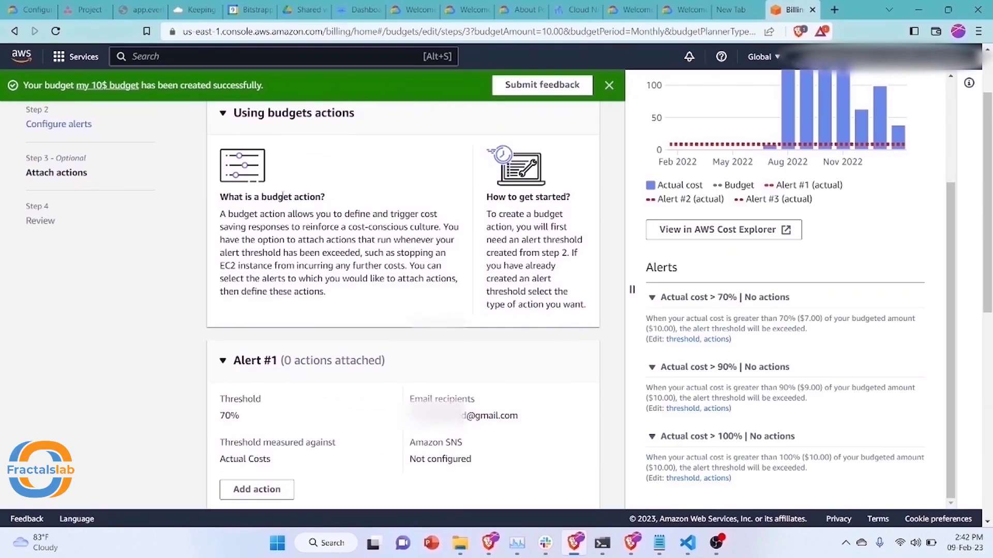
{"action": "scroll", "coordinate": [296, 199], "scroll_direction": "up", "scroll_amount": 2}
{"action": "scroll", "coordinate": [299, 246], "scroll_direction": "down", "scroll_amount": 10}
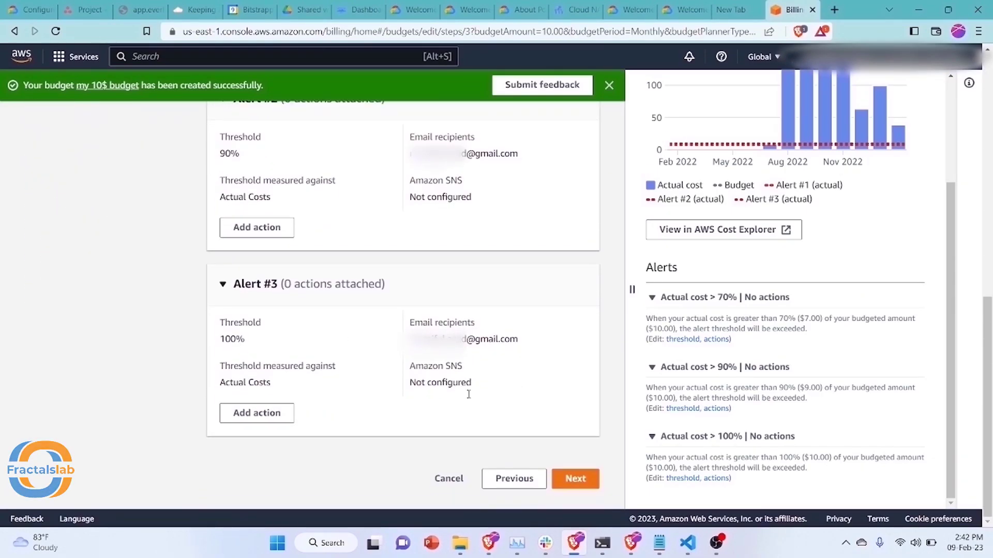
Open the Review step and scroll through the $10.00 monthly budget and its three alerts
{"action": "left_click", "coordinate": [567, 480]}
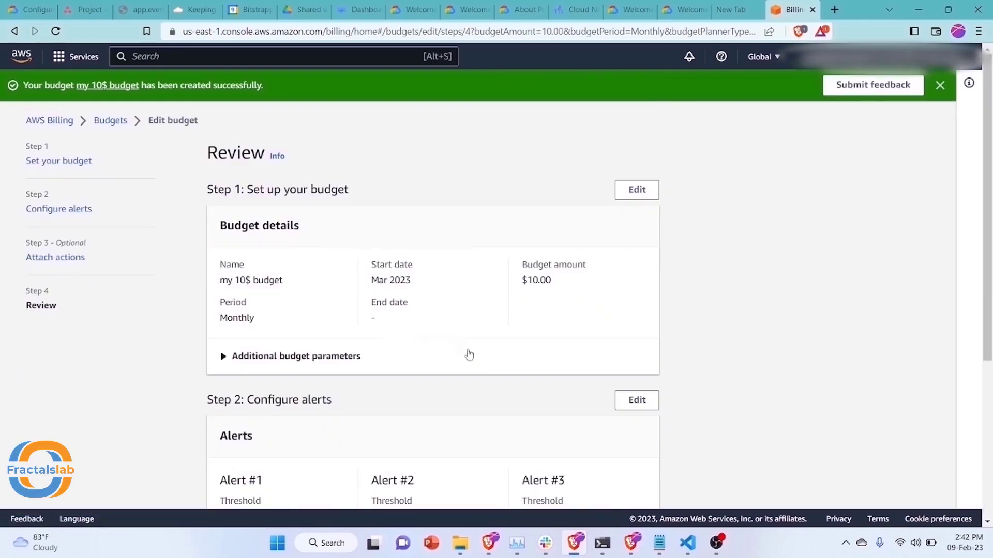
{"action": "left_click_drag", "start_coordinate": [217, 153], "coordinate": [251, 153]}
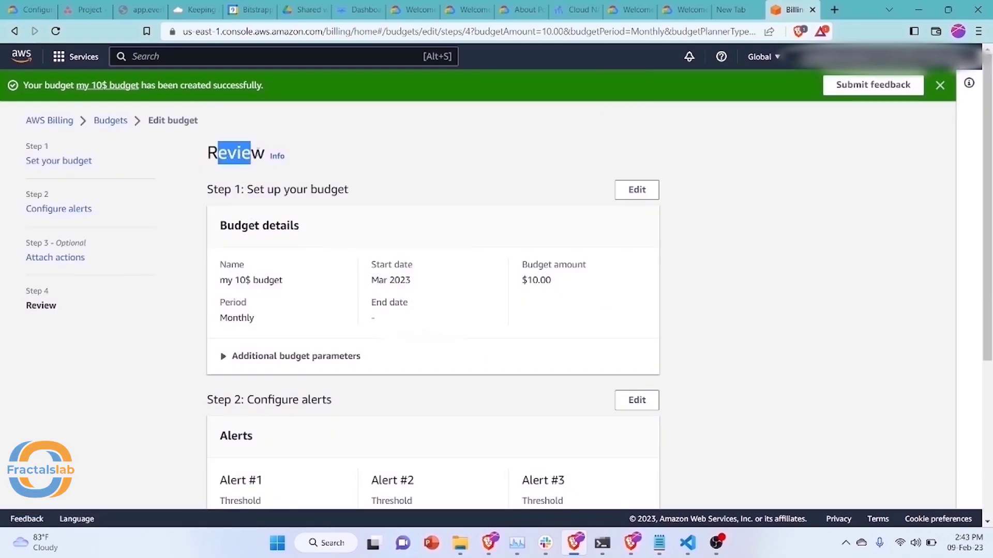
{"action": "left_click_drag", "start_coordinate": [234, 228], "coordinate": [281, 228]}
{"action": "left_click", "coordinate": [244, 279]}
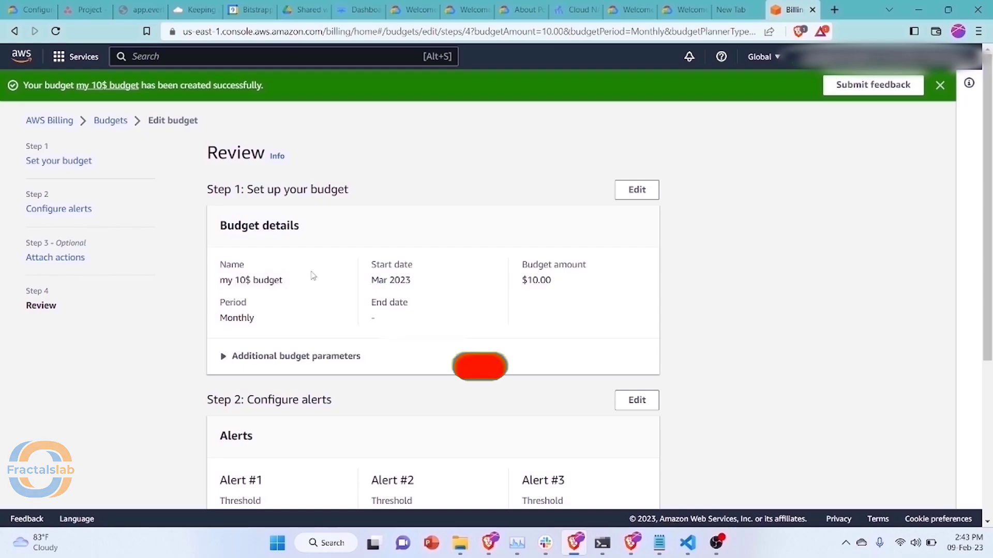
{"action": "scroll", "coordinate": [305, 322], "scroll_direction": "down", "scroll_amount": 2}
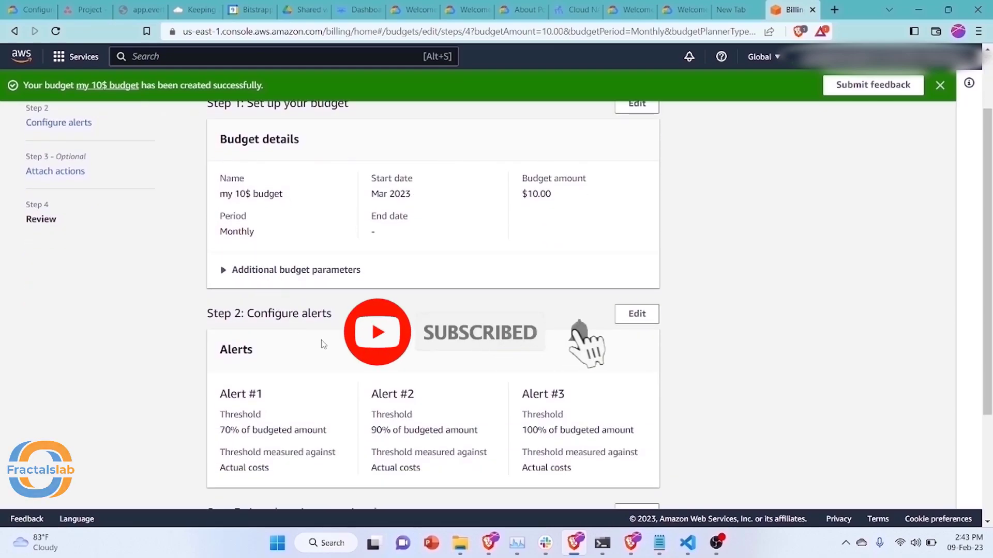
{"action": "scroll", "coordinate": [244, 287], "scroll_direction": "down", "scroll_amount": 2}
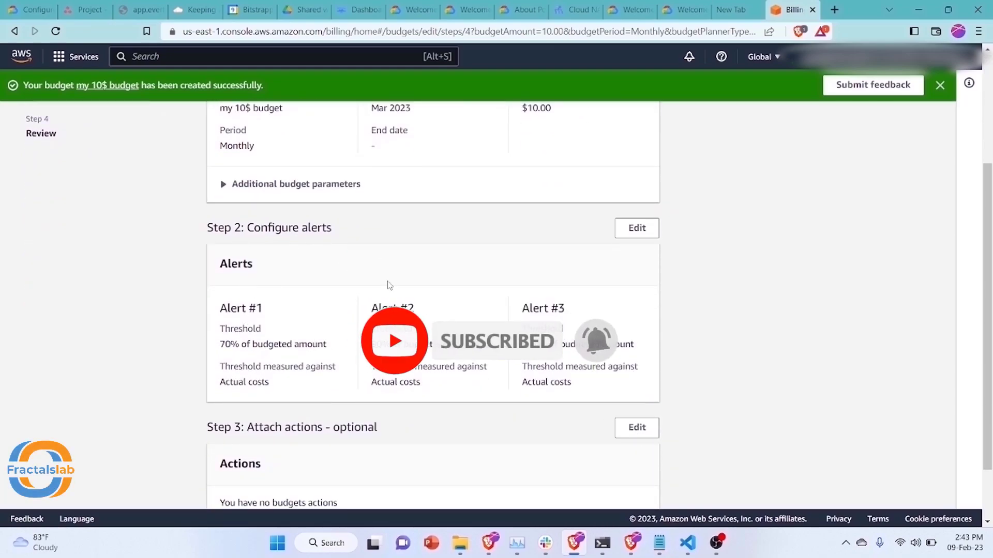
{"action": "scroll", "coordinate": [446, 296], "scroll_direction": "down", "scroll_amount": 2}
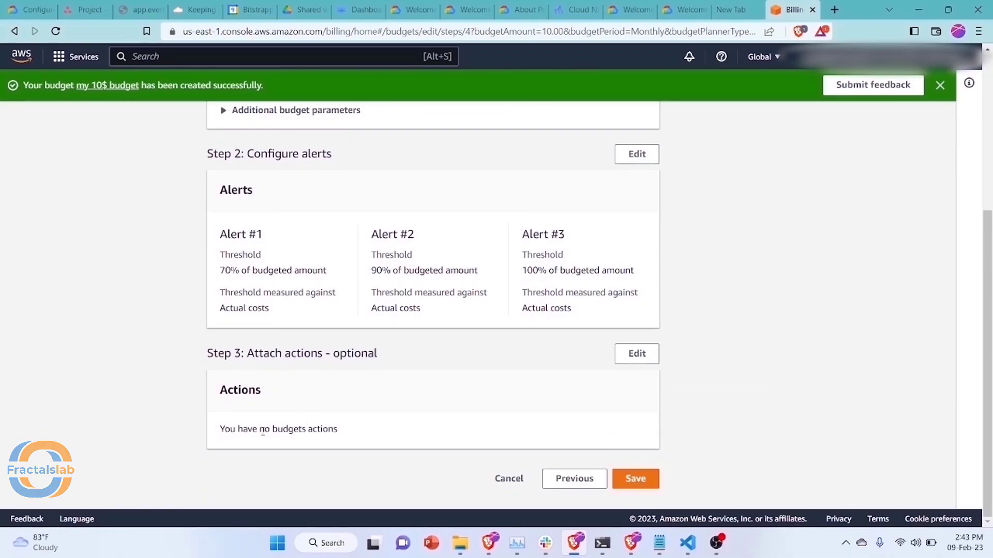
Save the edited my 10$ budget from the Review page
{"action": "left_click", "coordinate": [641, 483]}
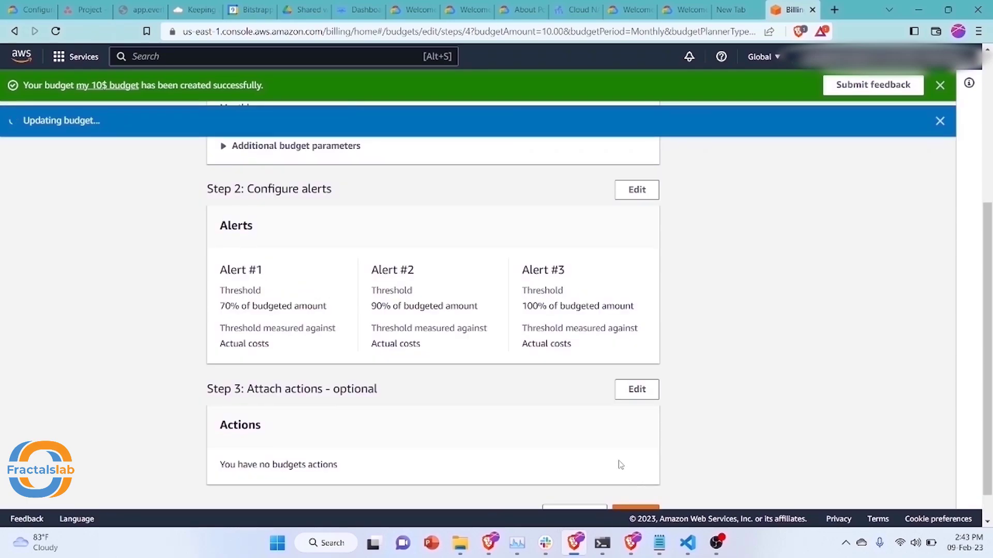